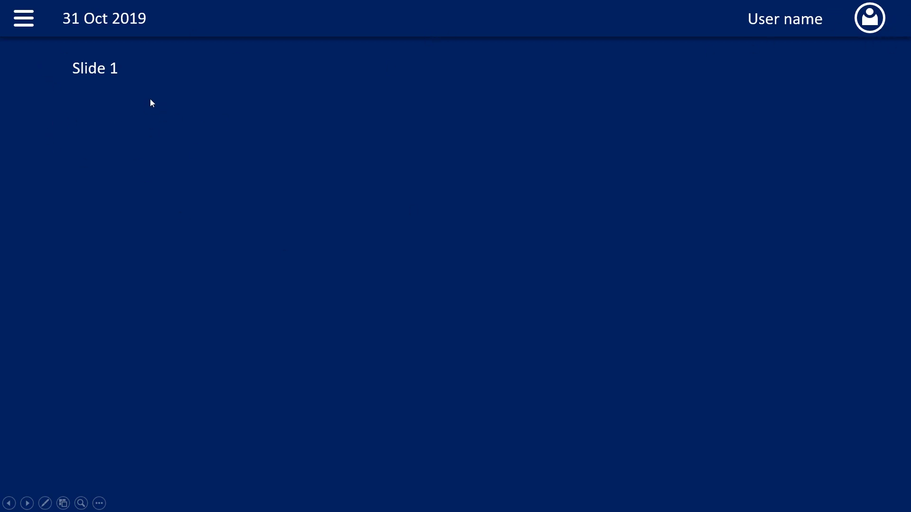
Open and close the slideshow's side menu, then advance to the next slide.
click(23, 19)
click(22, 19)
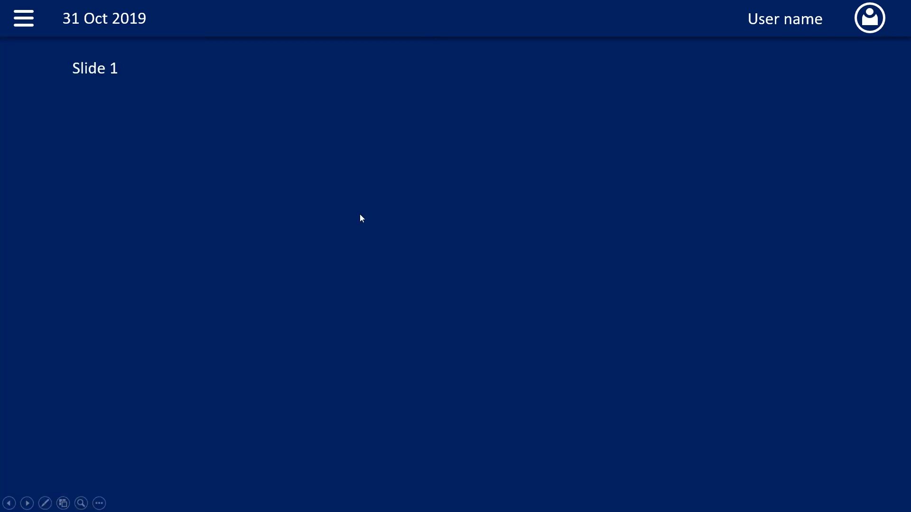
click(398, 264)
End the practice slideshow on slide 3, then play Dashboard.pptx from slide 4 to watch the charts animate.
click(399, 264)
key(Escape)
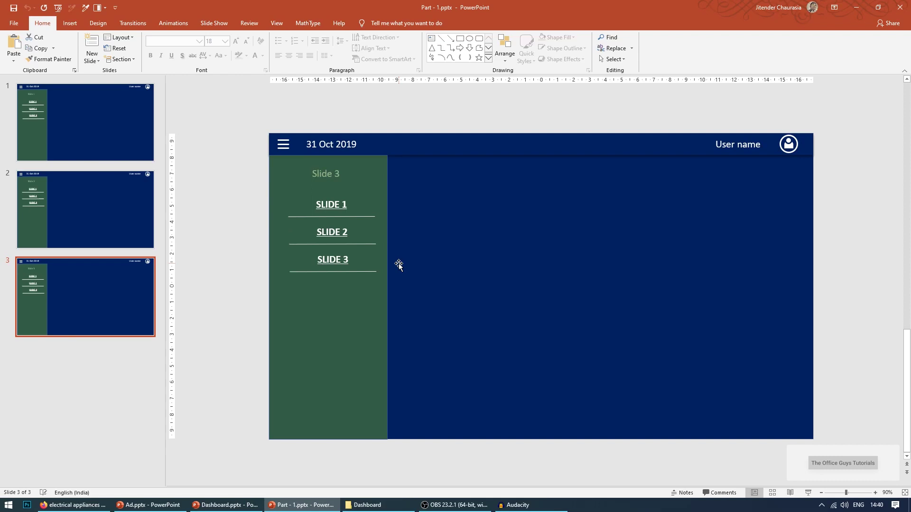
click(225, 505)
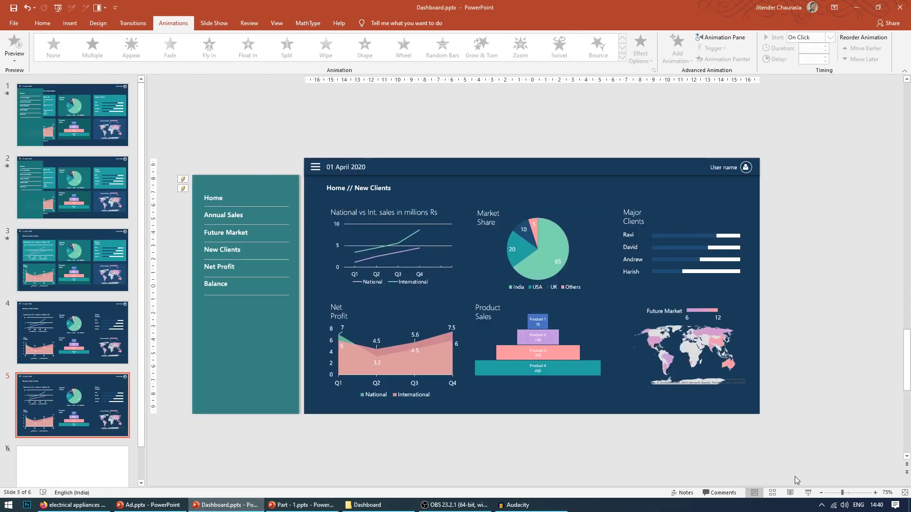
key(Up)
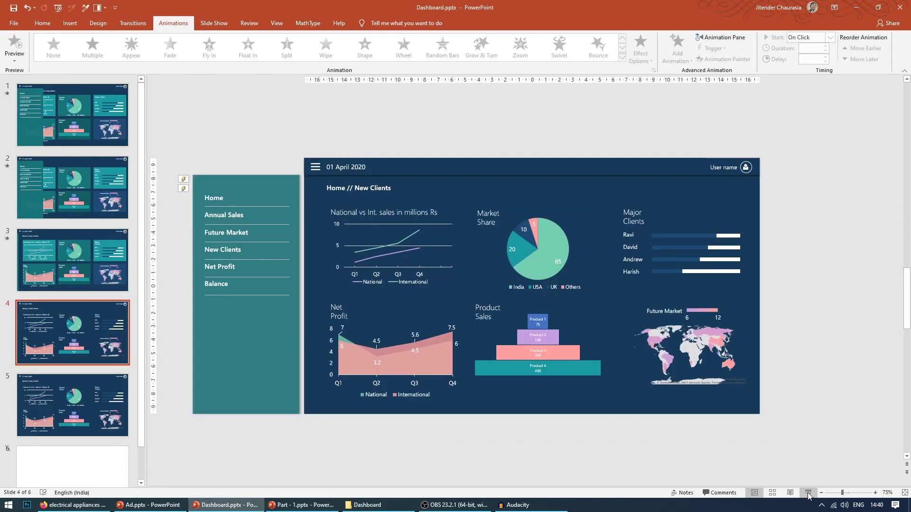
click(808, 493)
click(547, 317)
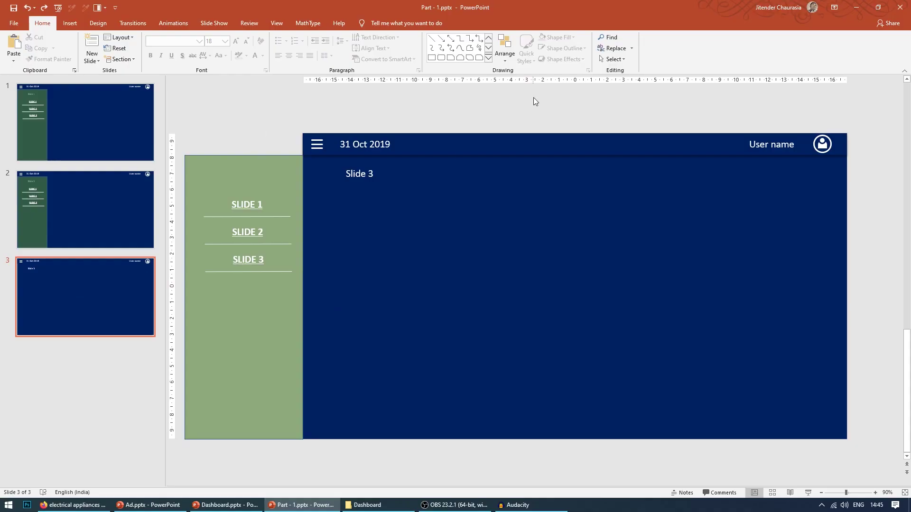
Draw a rounded rectangle below the Slide 3 label and reduce its corner rounding.
click(488, 58)
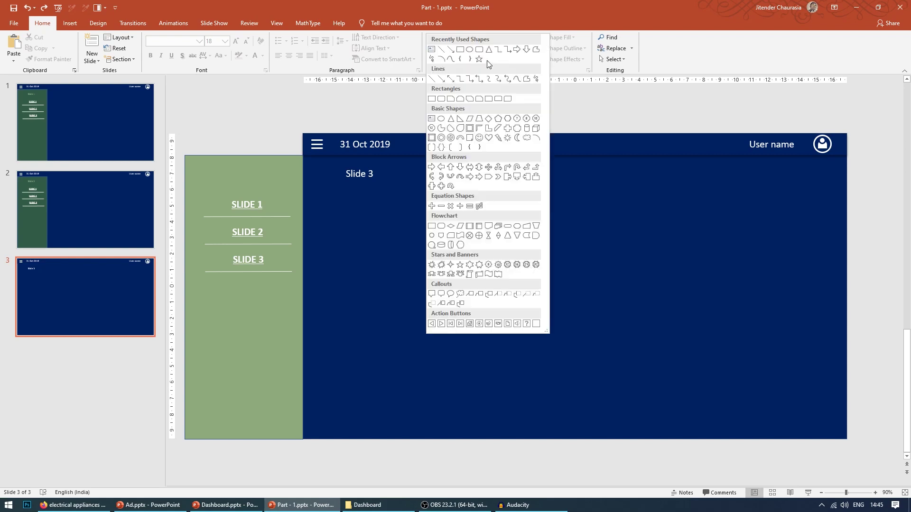
click(445, 102)
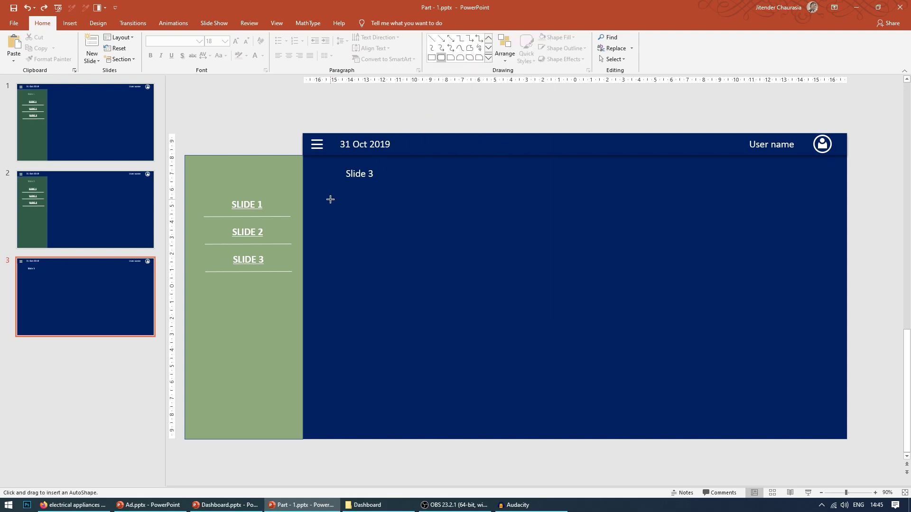
mouse_move(332, 197)
mouse_down()
mouse_move(383, 245)
mouse_move(496, 308)
mouse_move(490, 304)
mouse_up()
drag(352, 199, 340, 199)
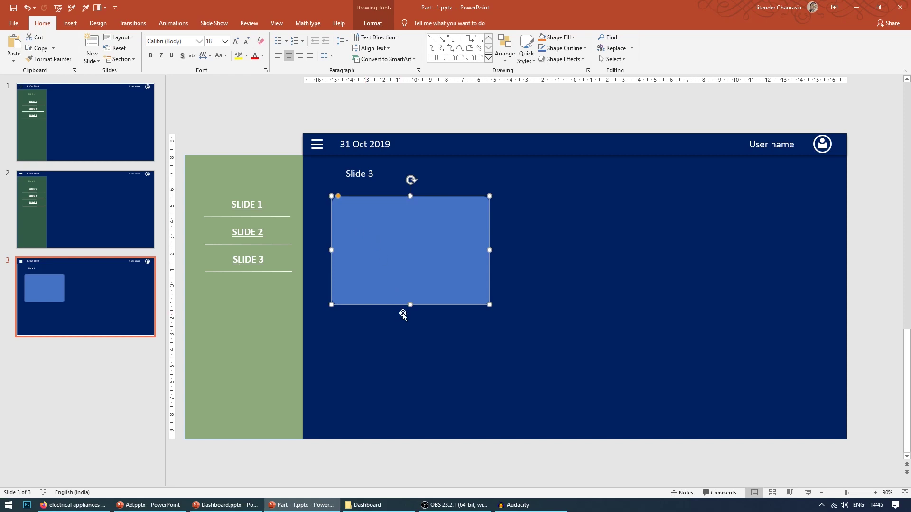
Shrink the box to a smaller card size and Ctrl-drag a copy to its right.
click(492, 306)
click(483, 298)
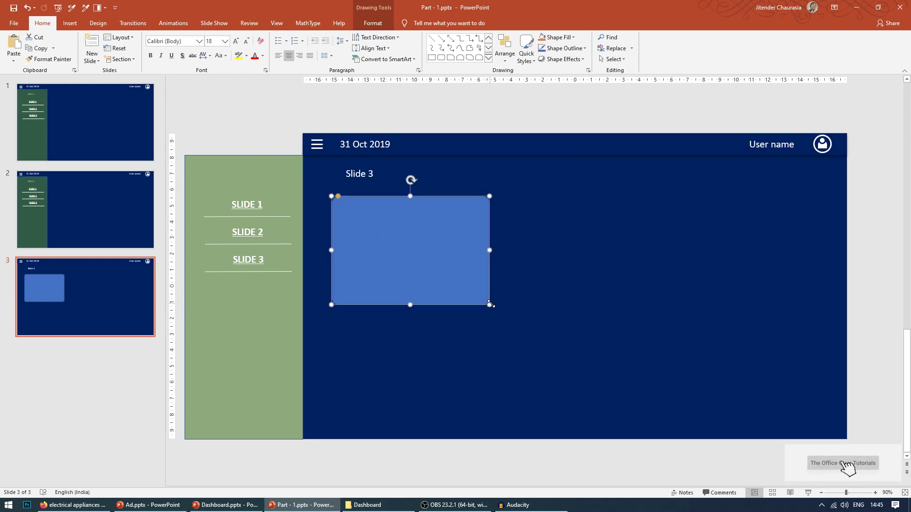
mouse_move(489, 305)
mouse_down()
mouse_move(475, 286)
mouse_move(479, 295)
mouse_up()
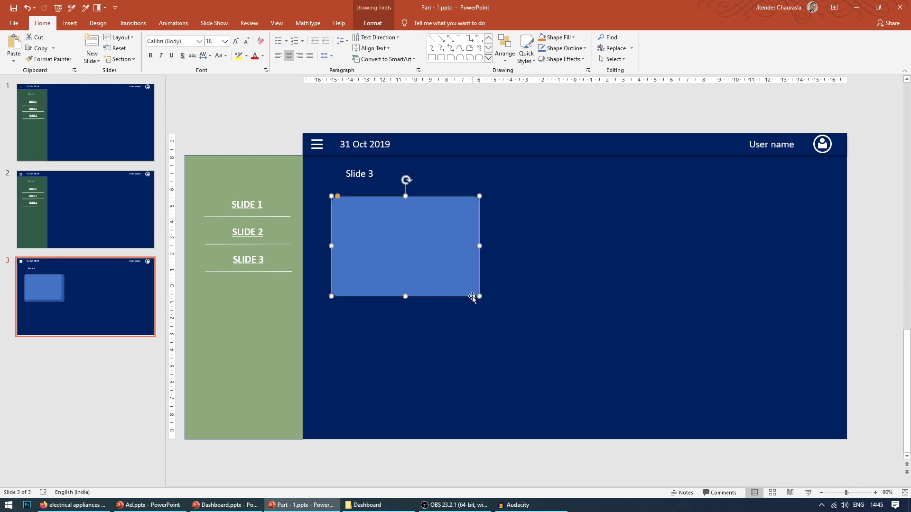
drag(432, 261, 598, 261)
Duplicate the box rightward into three evenly spaced boxes, undoing the extra copies.
drag(598, 261, 754, 262)
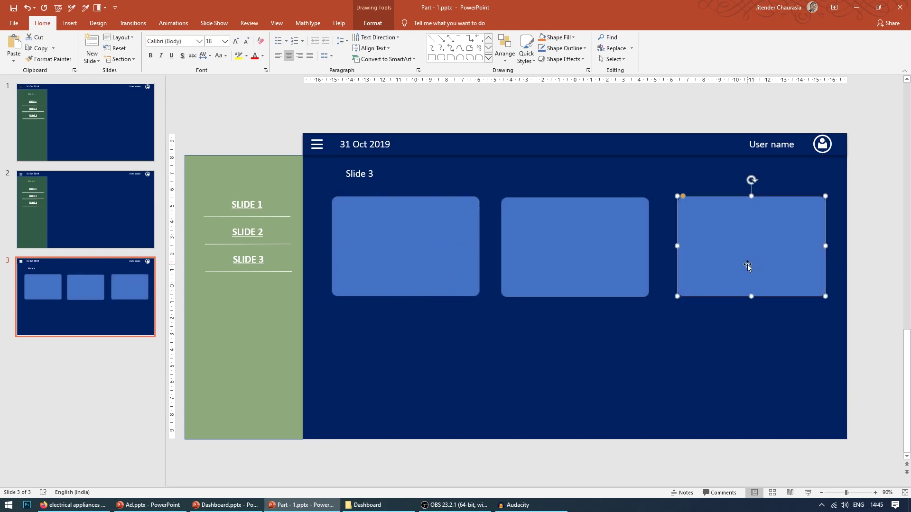
key(ctrl+z)
key(ctrl+z)
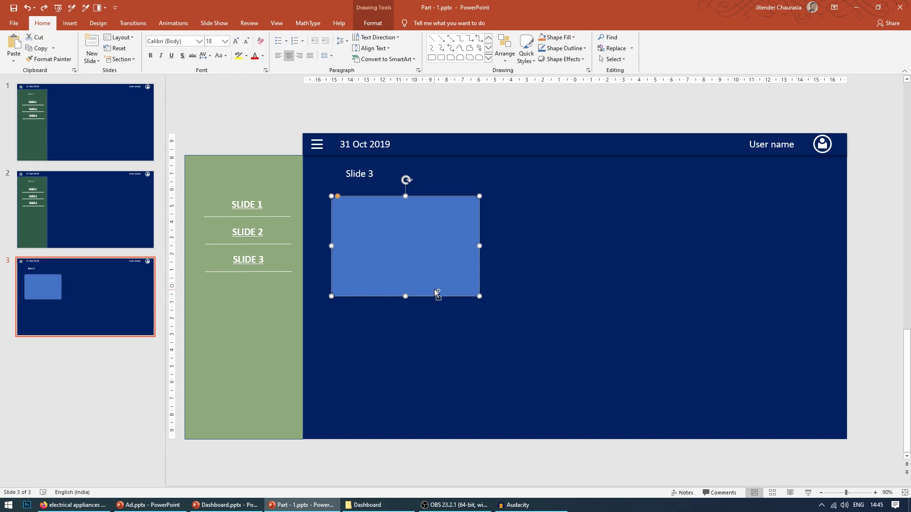
drag(435, 291, 591, 271)
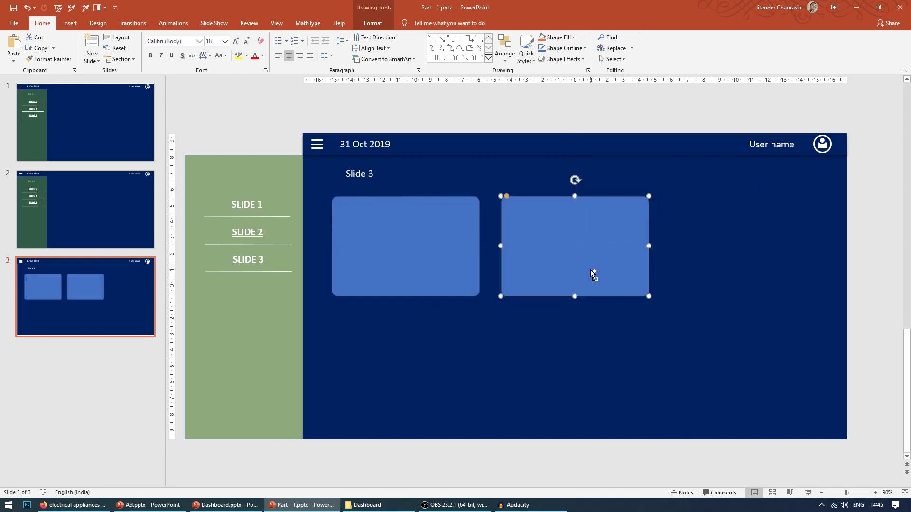
key(ctrl+d)
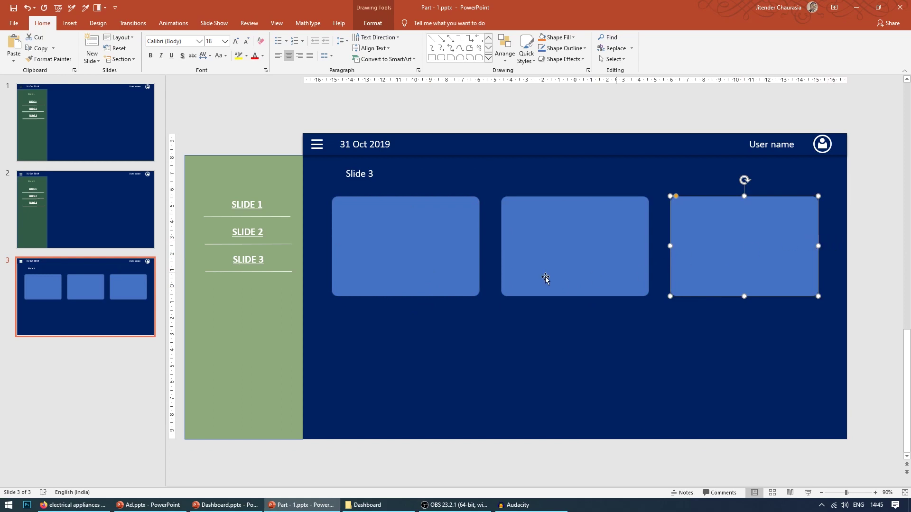
Select all three boxes and Ctrl-drag the row downward to duplicate it.
shift+click(444, 262)
shift+click(584, 248)
shift+click(704, 249)
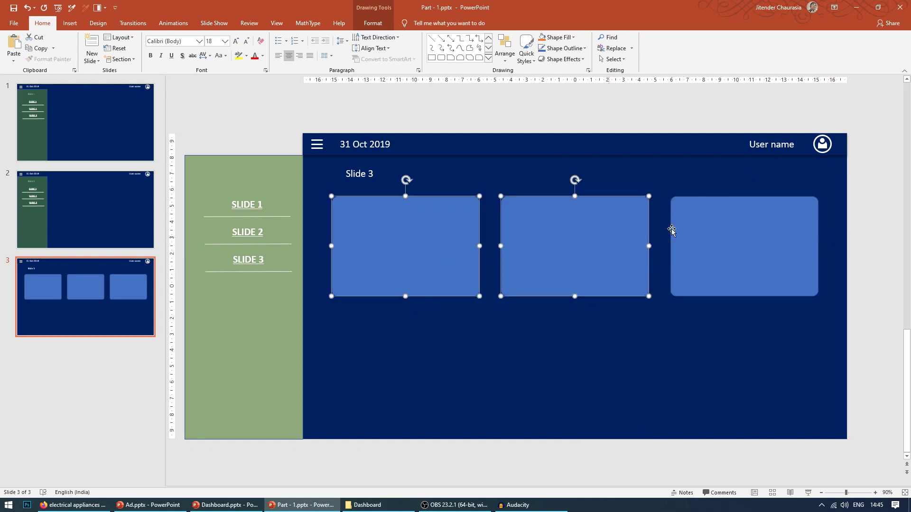
shift+click(706, 230)
click(420, 349)
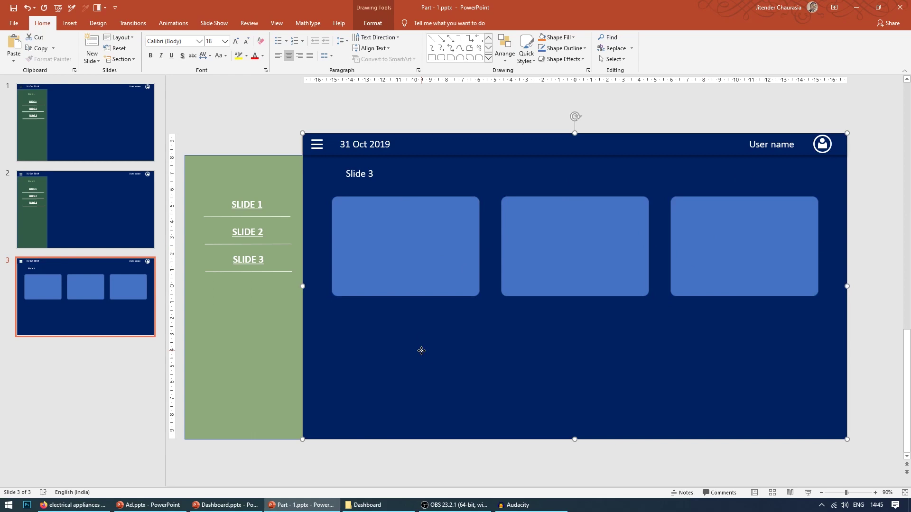
click(417, 224)
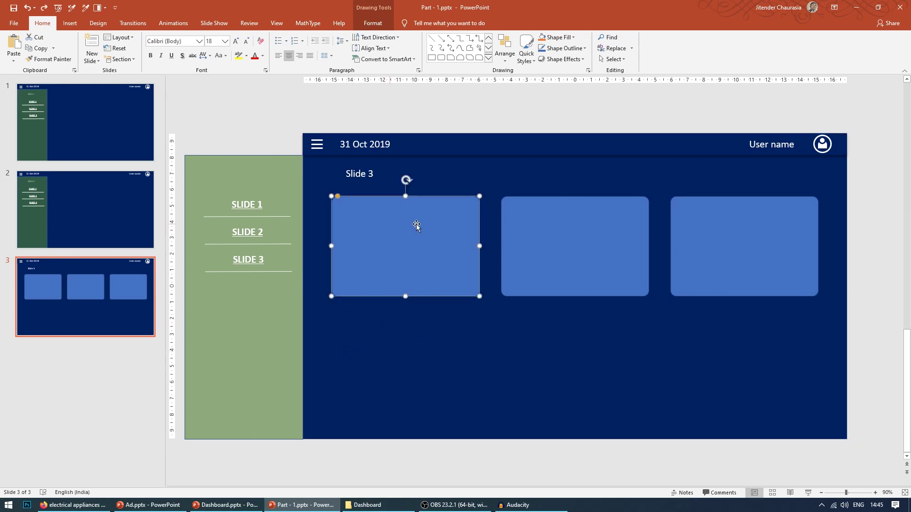
shift+click(574, 232)
shift+click(701, 242)
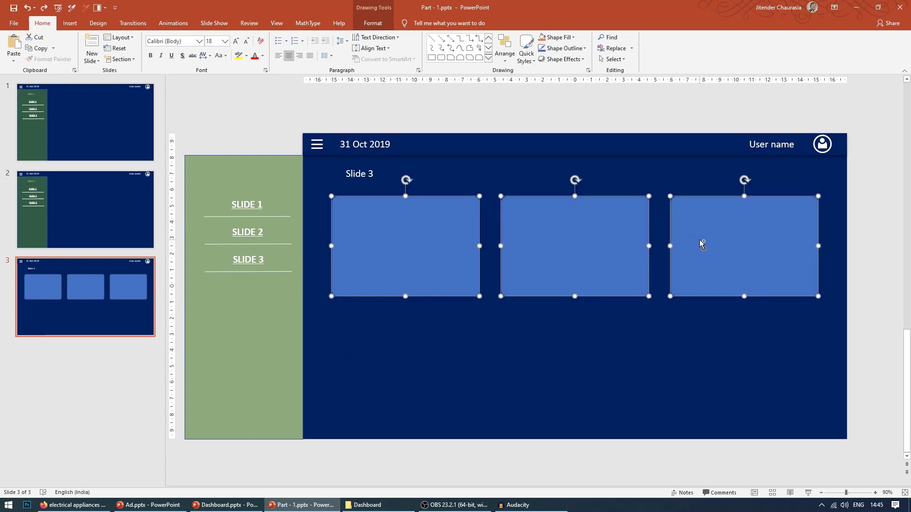
drag(567, 256, 565, 370)
In Dashboard.pptx, select all six charts except the Home // New Clients heading, then return to Part - 1.pptx.
click(232, 505)
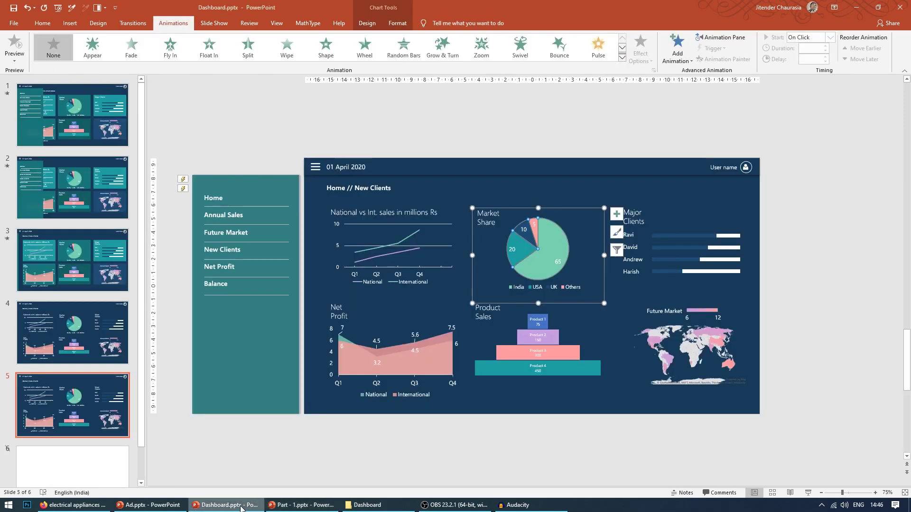
click(845, 200)
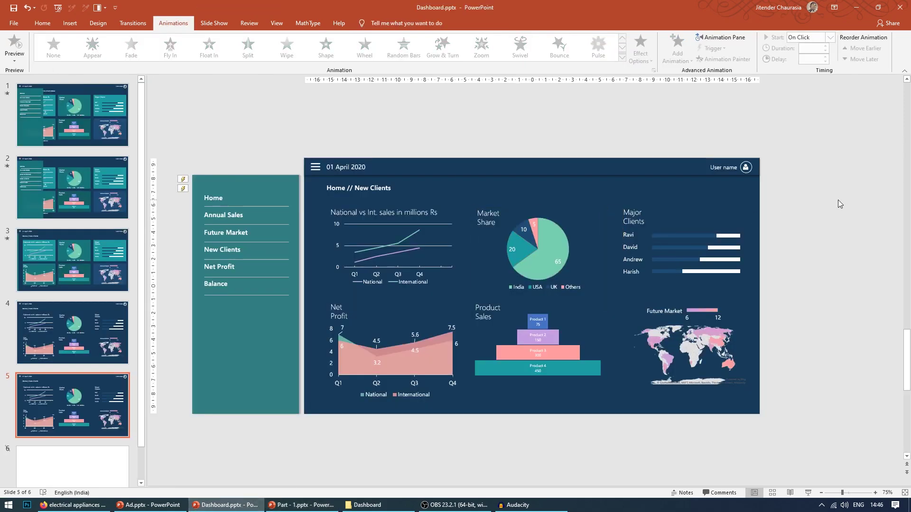
mouse_move(828, 178)
mouse_down()
mouse_move(344, 380)
mouse_move(289, 437)
mouse_move(310, 437)
mouse_up()
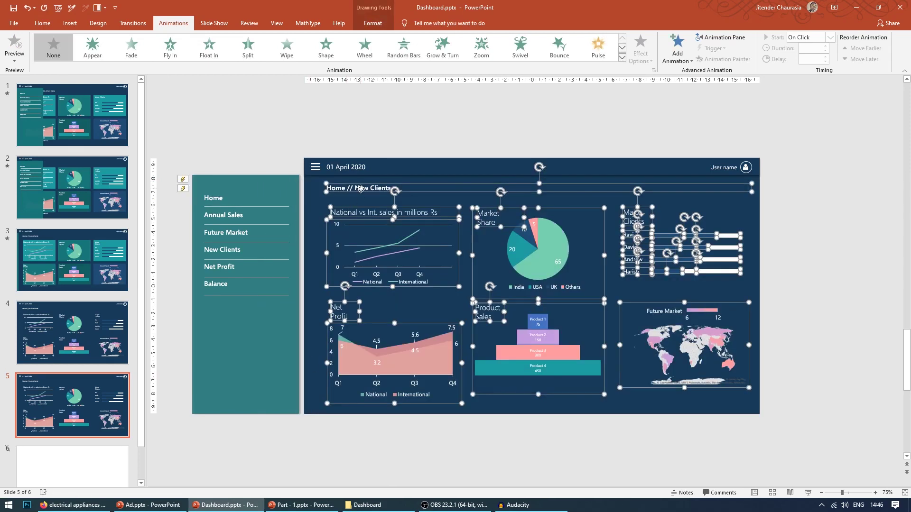
shift+click(360, 191)
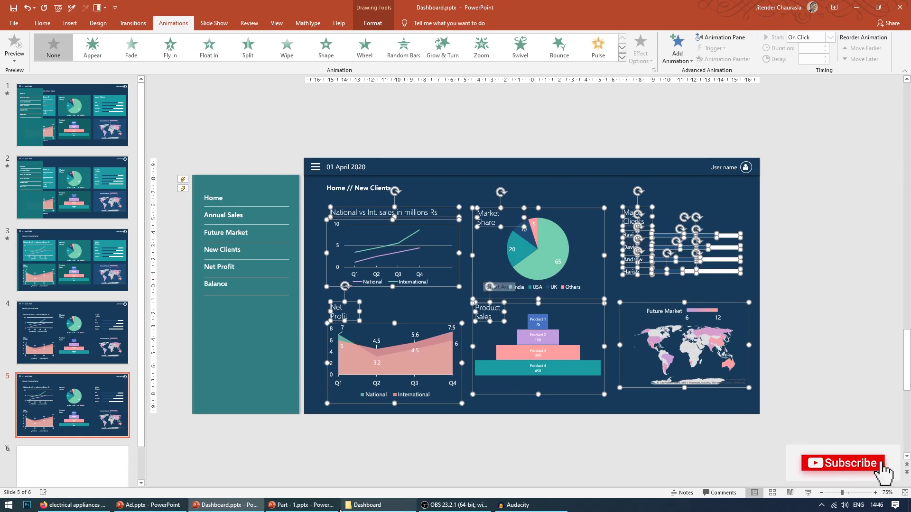
click(303, 505)
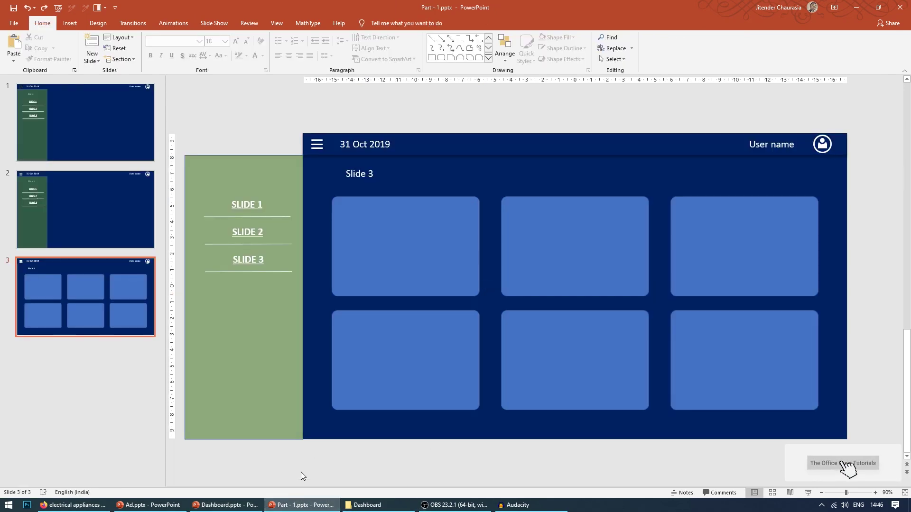
Paste the six charts onto slide 3 and stretch the line chart to fill its box.
key(ctrl+v)
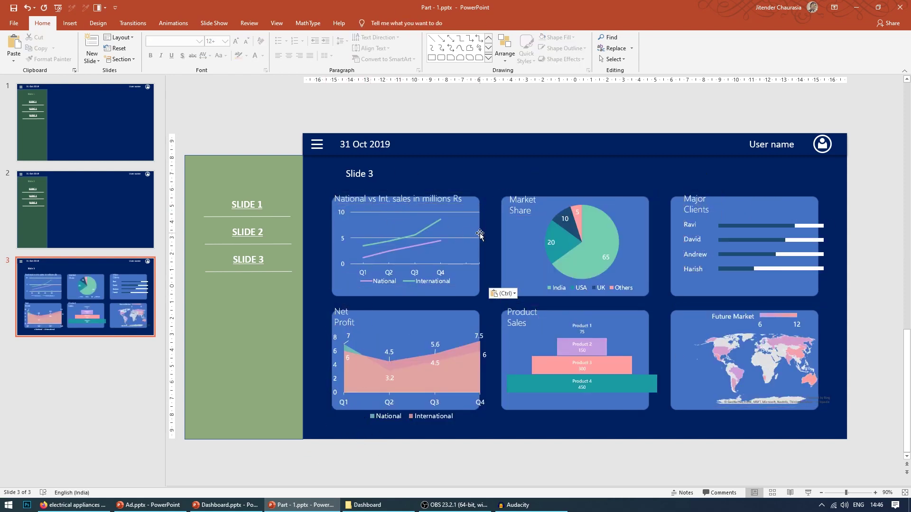
click(334, 290)
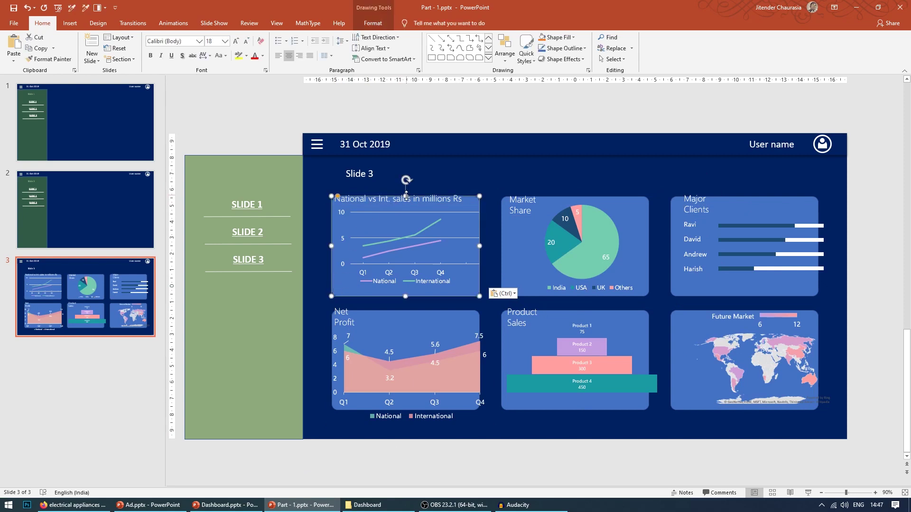
drag(407, 195, 409, 187)
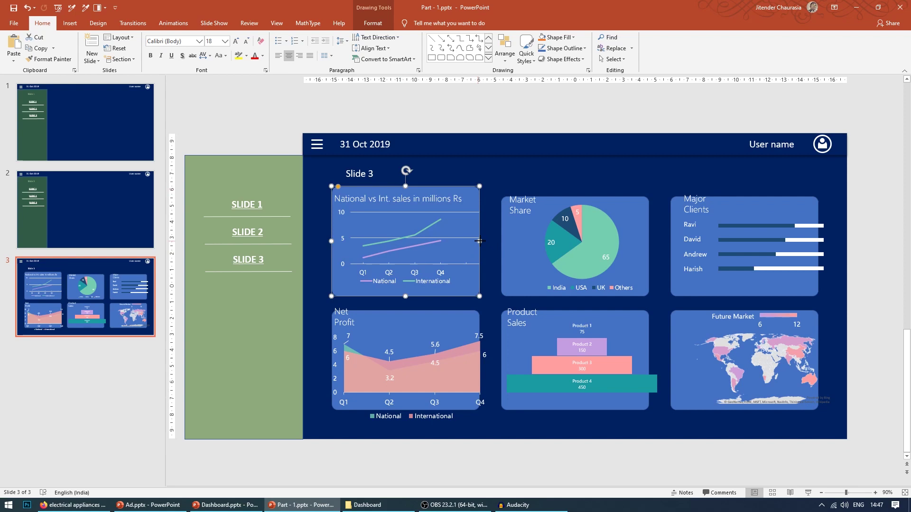
drag(480, 241, 487, 241)
drag(333, 241, 326, 241)
click(509, 242)
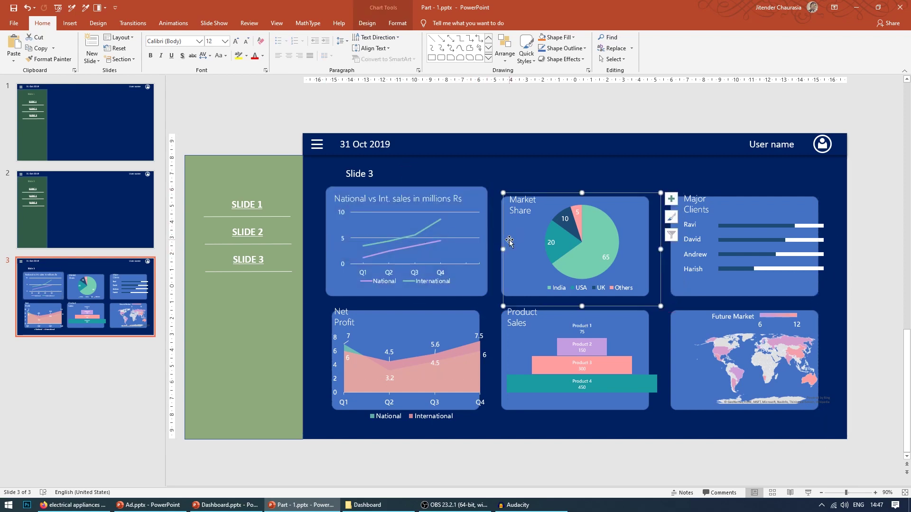
click(497, 247)
key(ctrl+z)
key(ctrl+z)
key(ctrl+z)
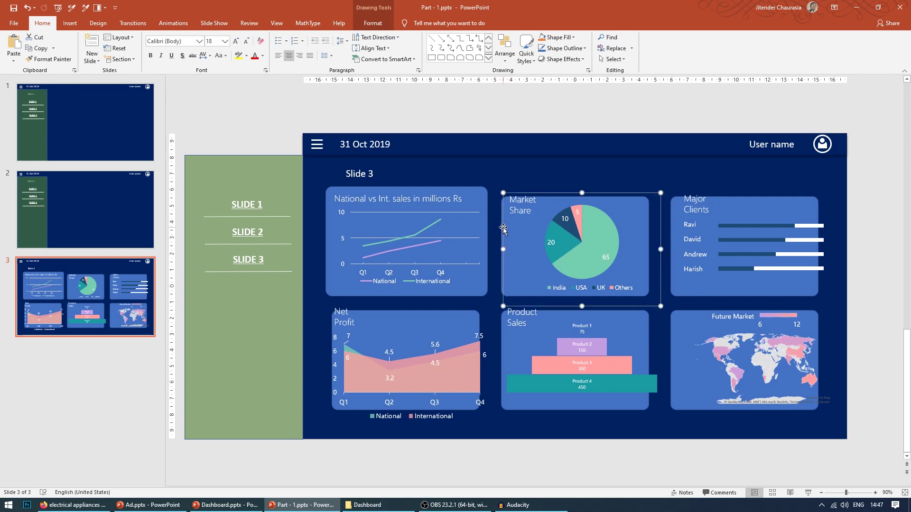
key(ctrl+y)
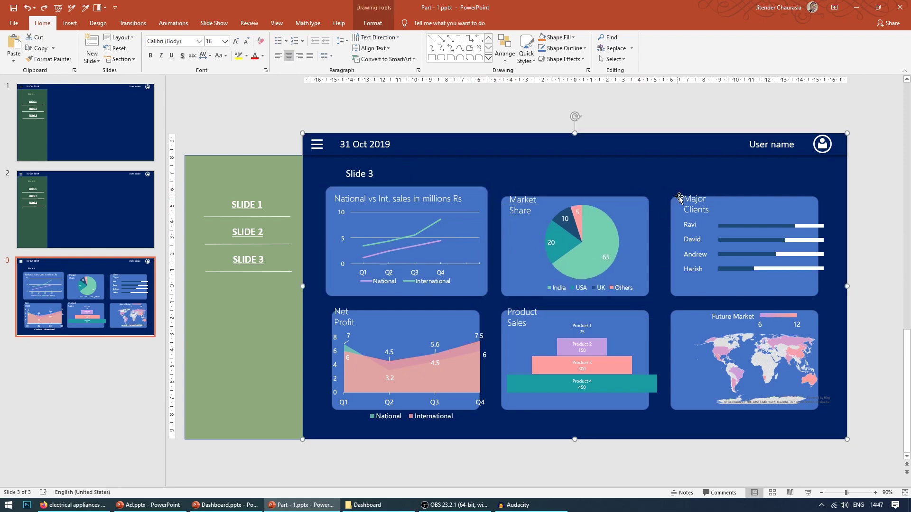
Keep Market Share full size and widen the Major Clients, Future Market map and Market Share boxes to align.
click(625, 110)
click(535, 250)
key(ctrl+y)
key(ctrl+y)
key(ctrl+y)
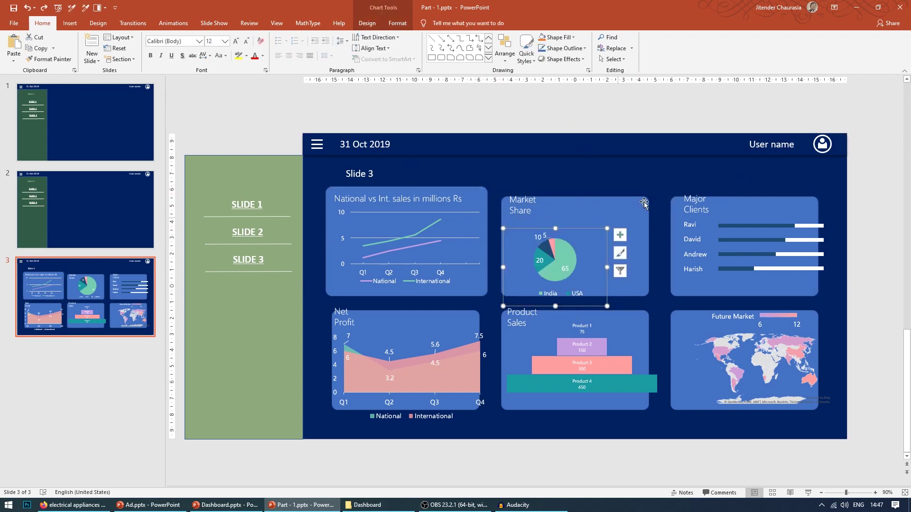
key(ctrl+z)
key(ctrl+z)
key(ctrl+z)
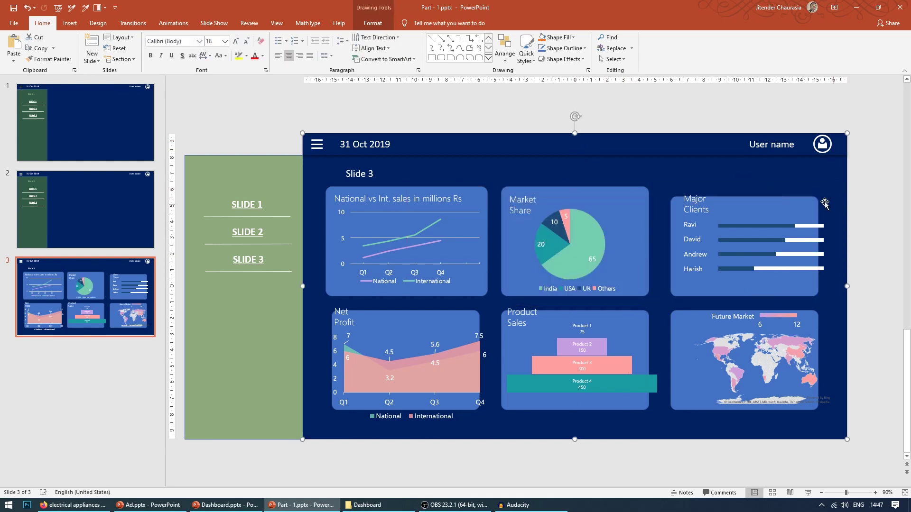
drag(818, 241, 833, 241)
click(814, 360)
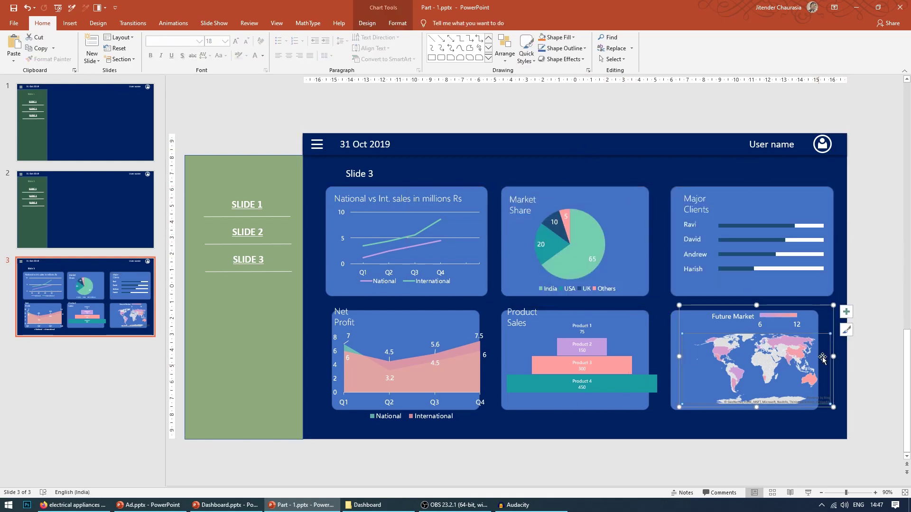
drag(818, 360, 834, 359)
click(569, 360)
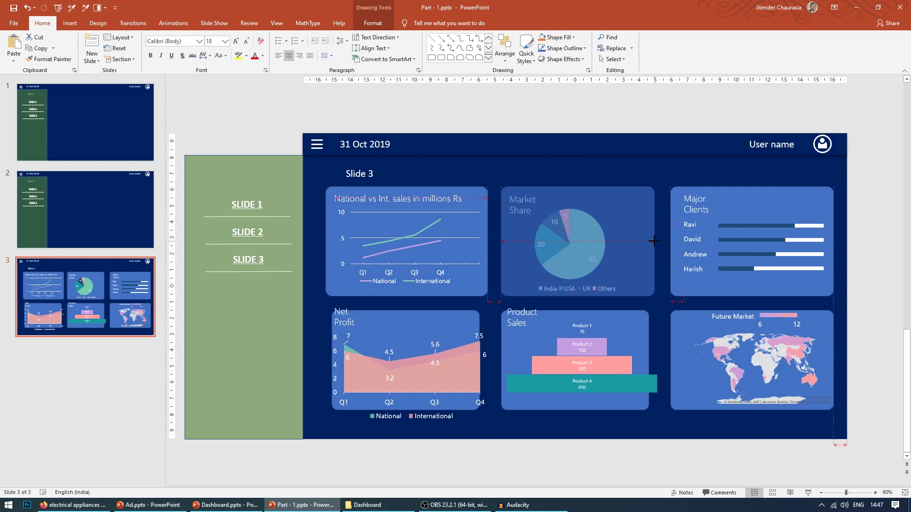
mouse_move(532, 377)
mouse_down()
mouse_move(544, 373)
mouse_move(527, 375)
mouse_up()
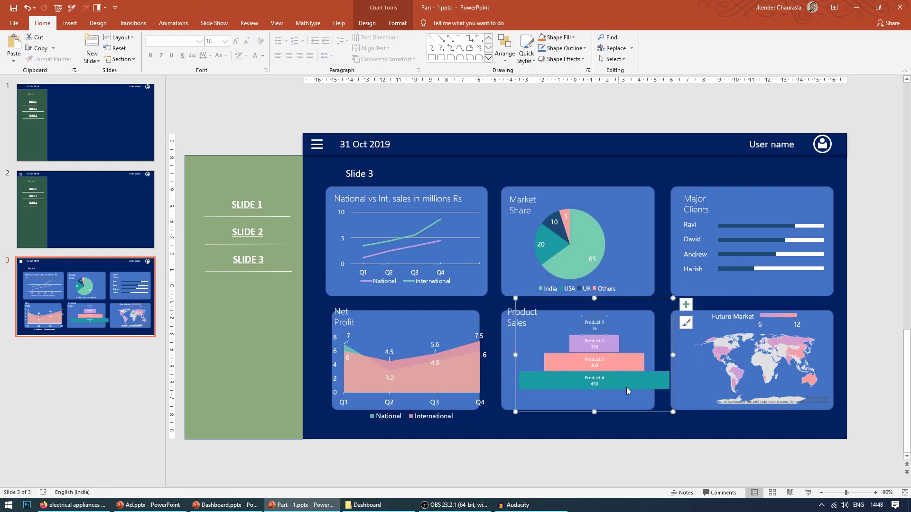
Move the Product Sales title into its box, widen the Net Profit box, and fit Net Profit on one line.
click(521, 327)
drag(521, 327, 524, 341)
click(476, 369)
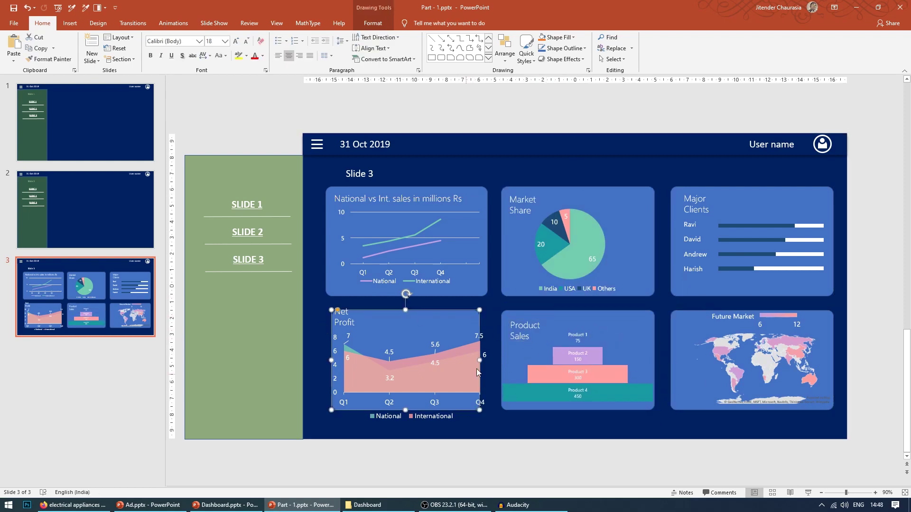
drag(478, 368, 490, 369)
click(386, 370)
click(341, 317)
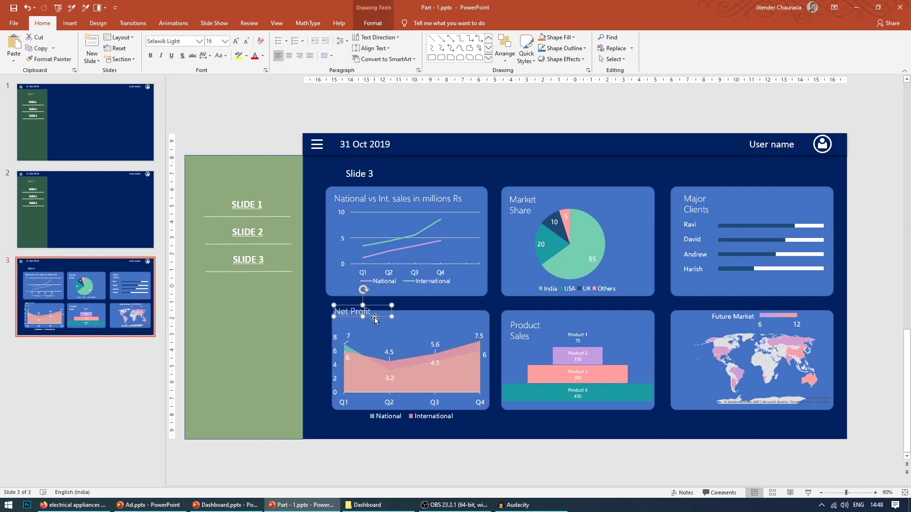
drag(357, 317, 393, 319)
click(461, 448)
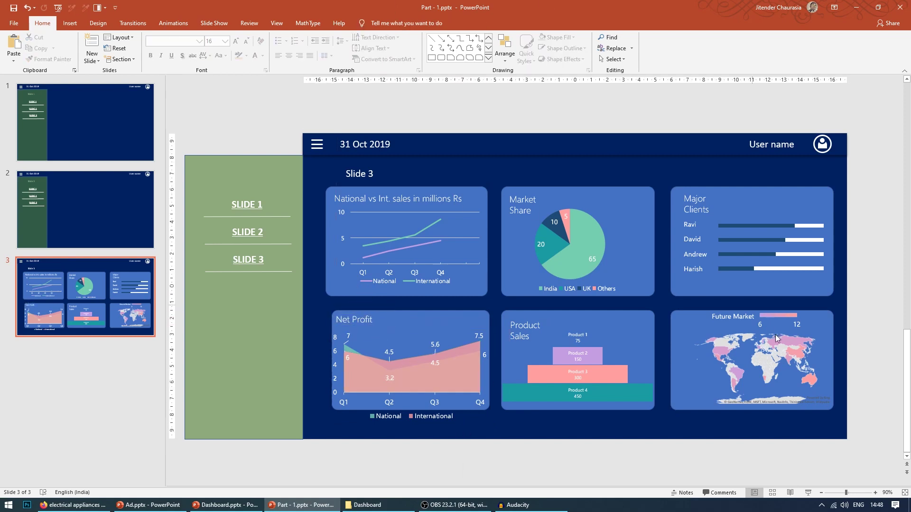
click(809, 492)
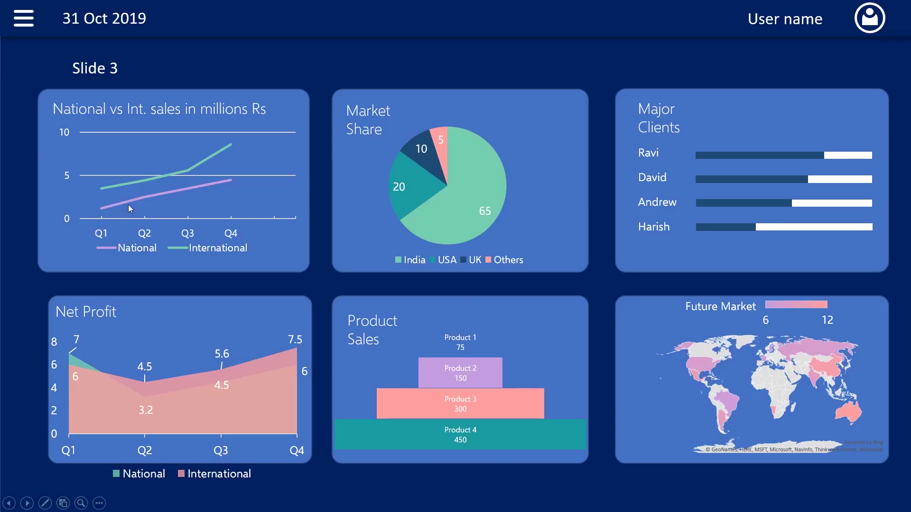
key(Escape)
click(333, 311)
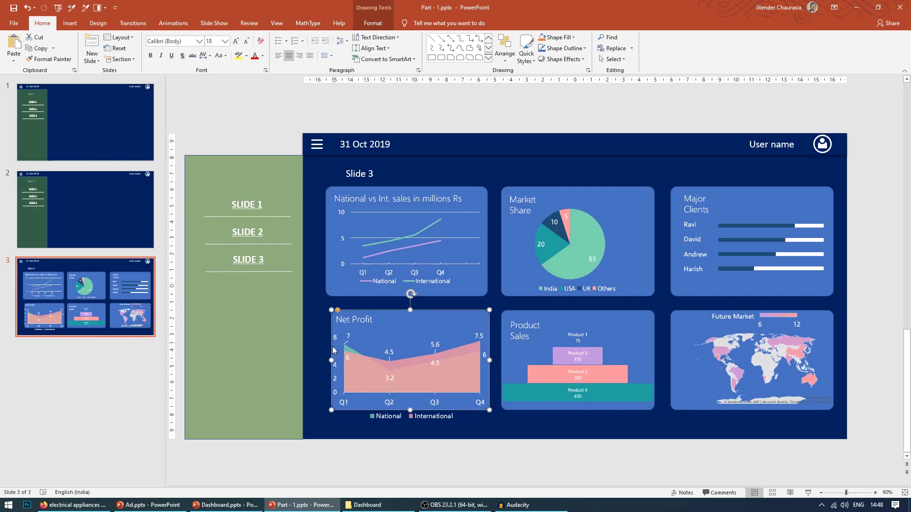
drag(329, 360, 329, 359)
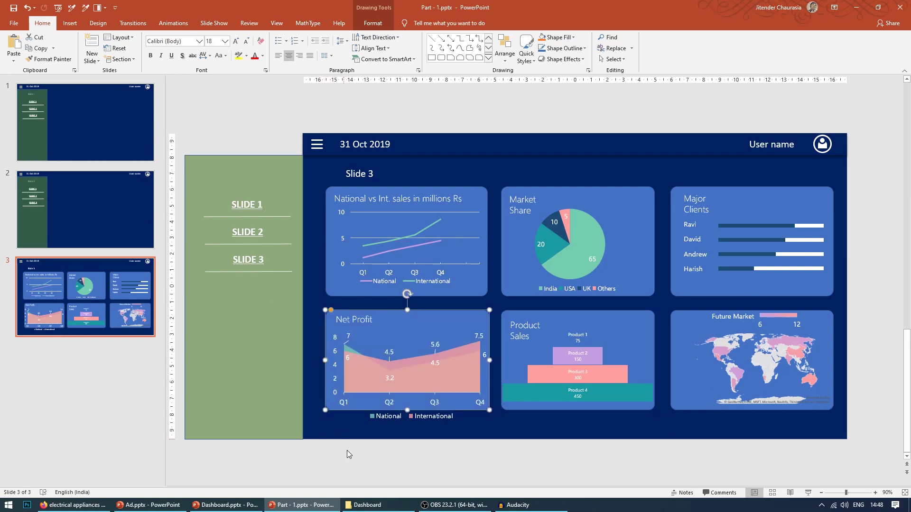
click(355, 454)
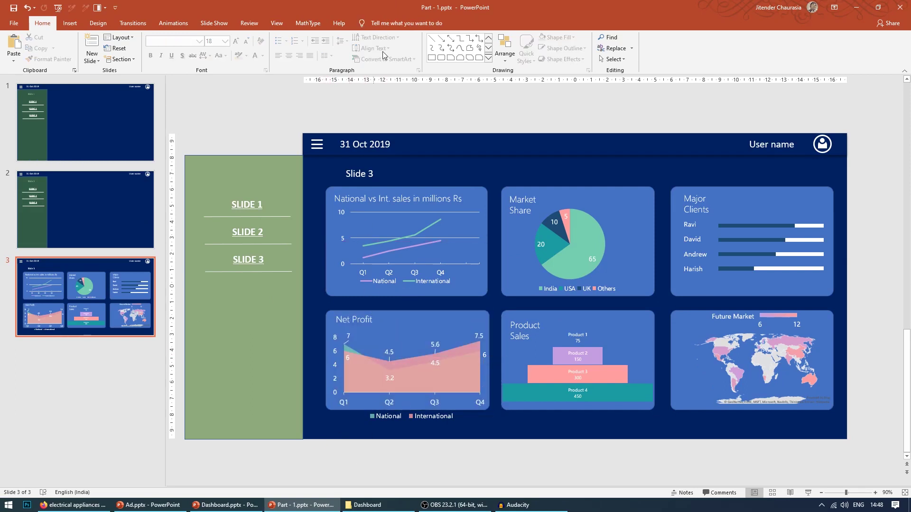
Give the National vs Int. sales line chart a Fade entrance with By Category effect option.
click(422, 235)
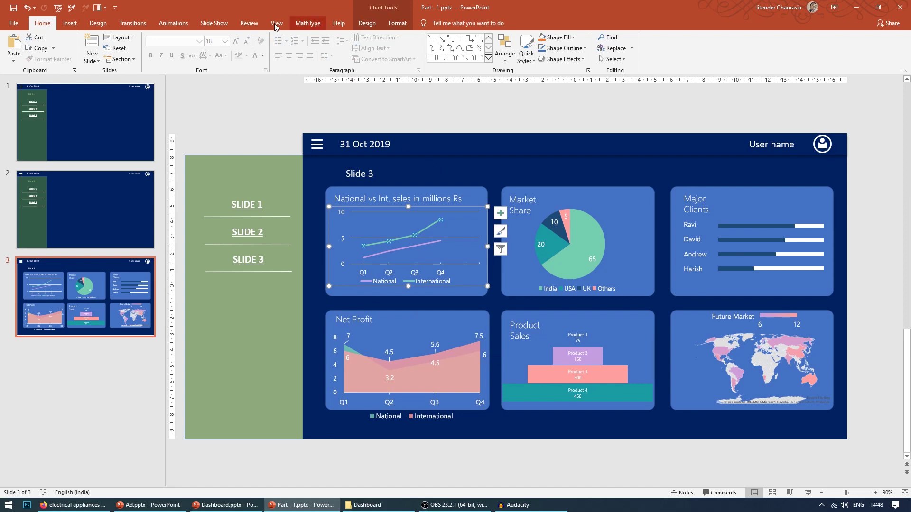
click(175, 23)
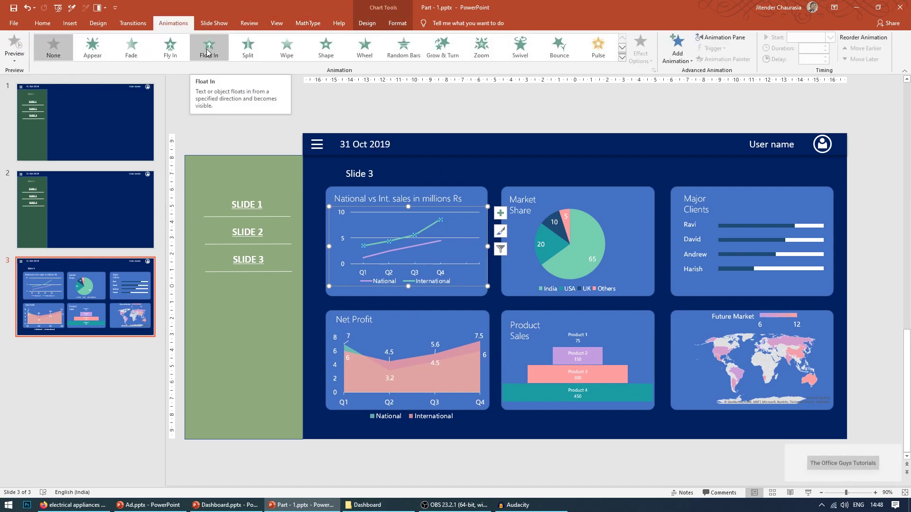
click(131, 48)
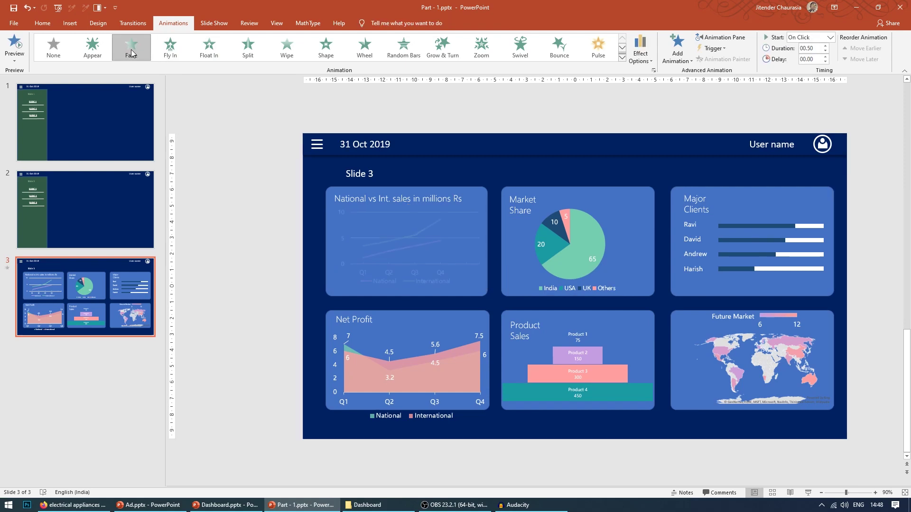
click(642, 62)
click(656, 128)
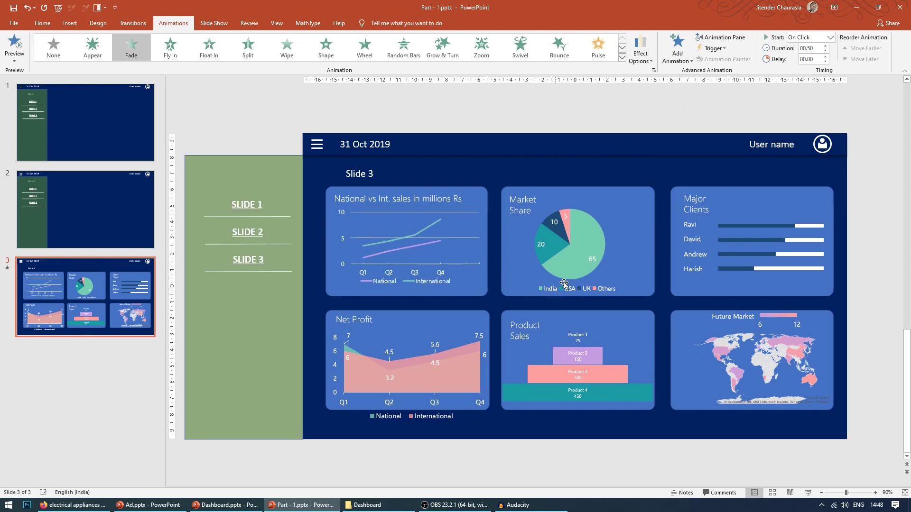
key(Tab)
Apply a Fade entrance to the Market Share pie chart, set By Category.
click(131, 47)
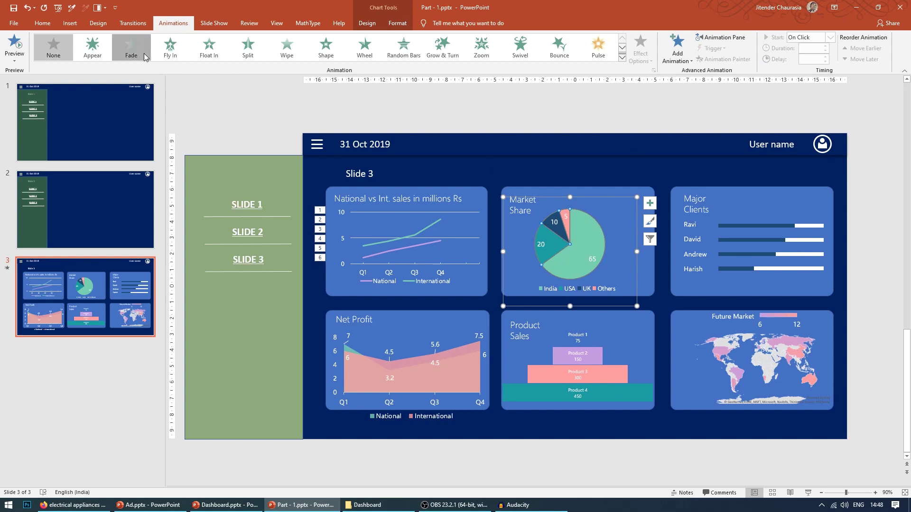
click(639, 54)
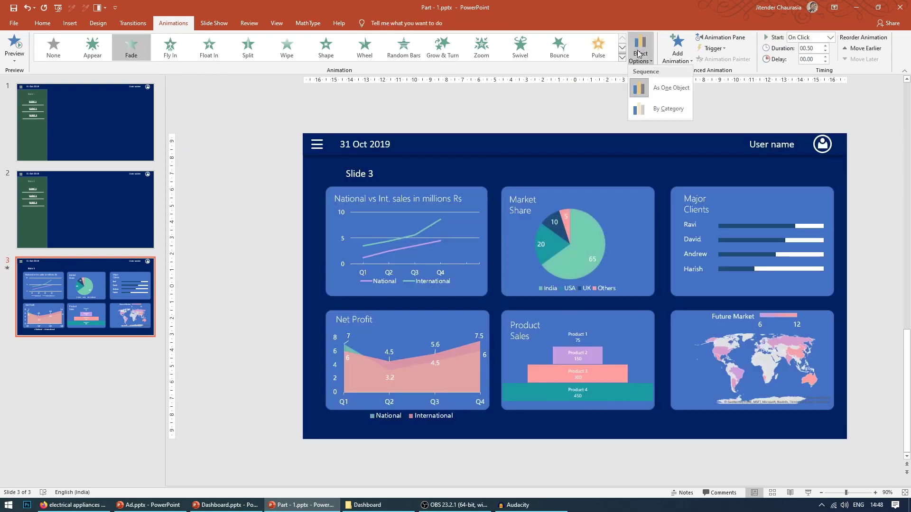
click(653, 111)
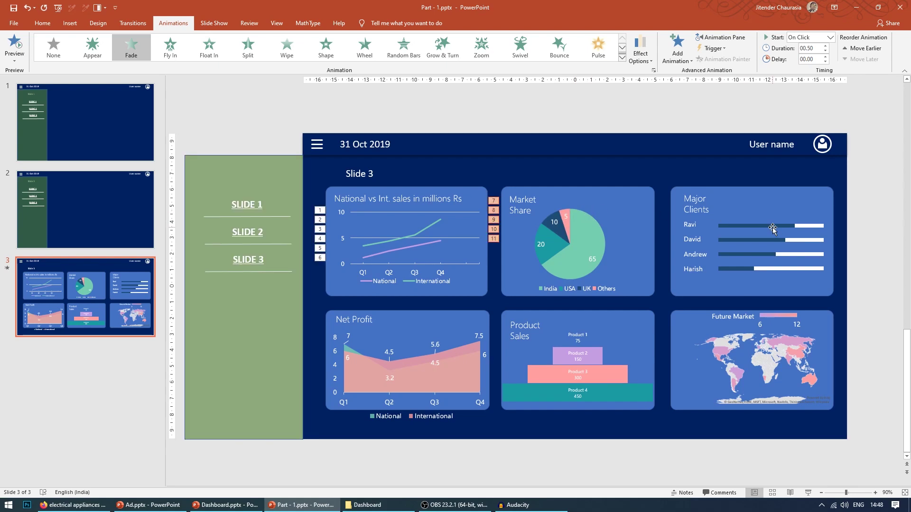
click(691, 132)
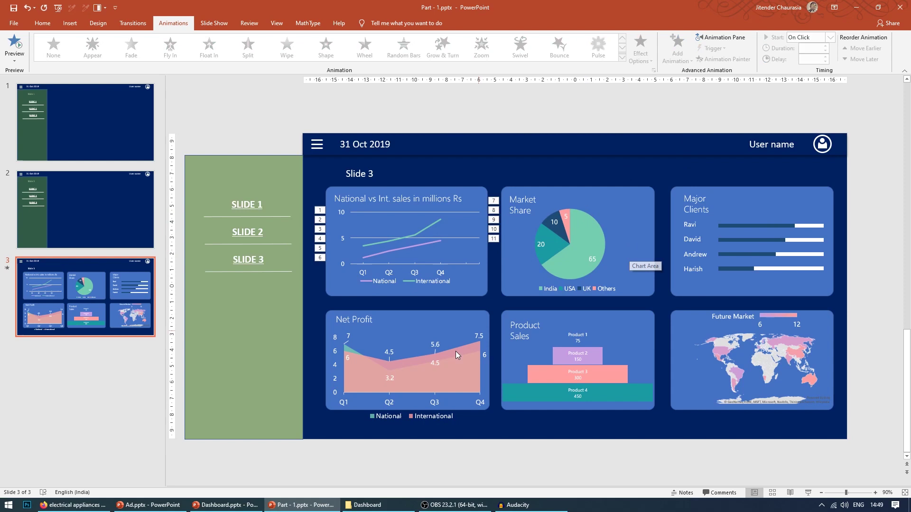
click(431, 369)
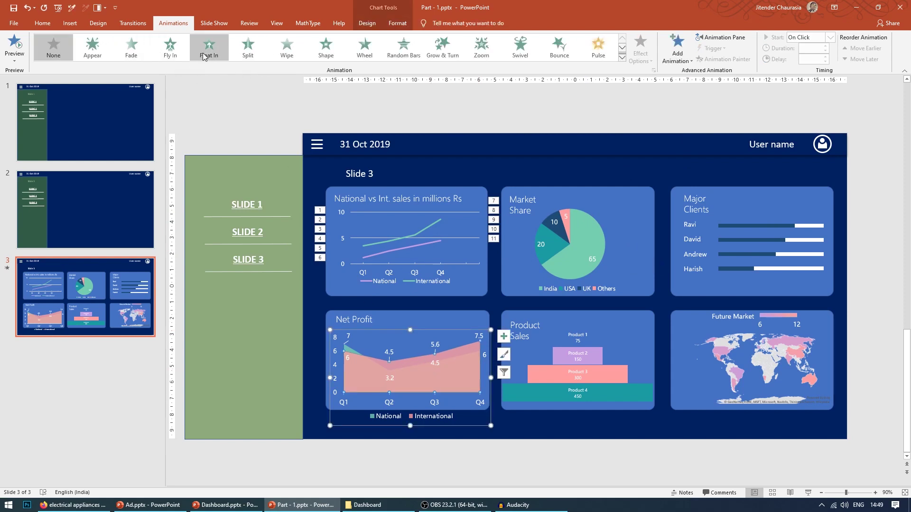
Give the Net Profit chart a Fade entrance By Series, replacing a trial Fly In By Series.
click(170, 53)
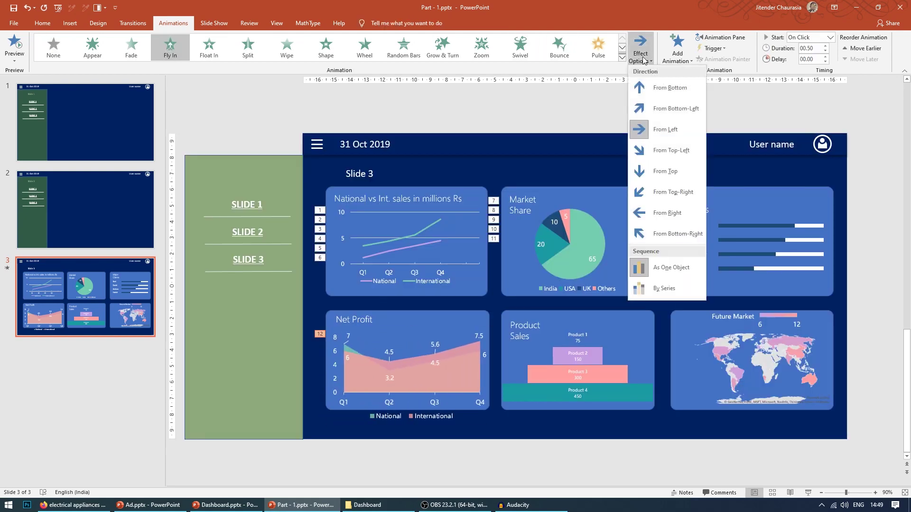
click(664, 288)
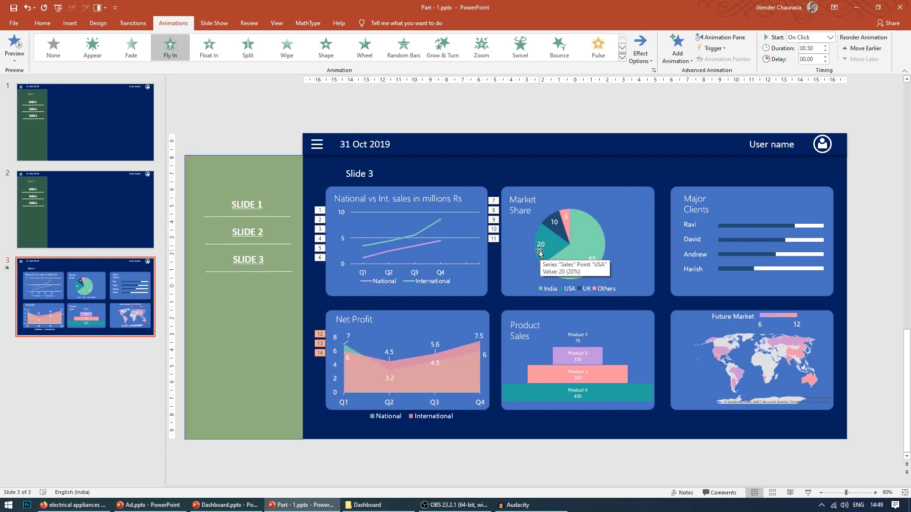
key(Escape)
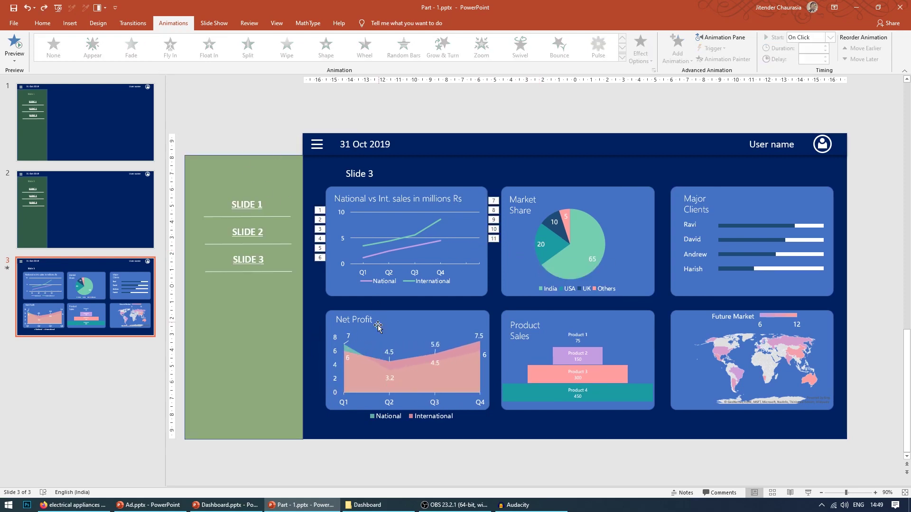
click(379, 361)
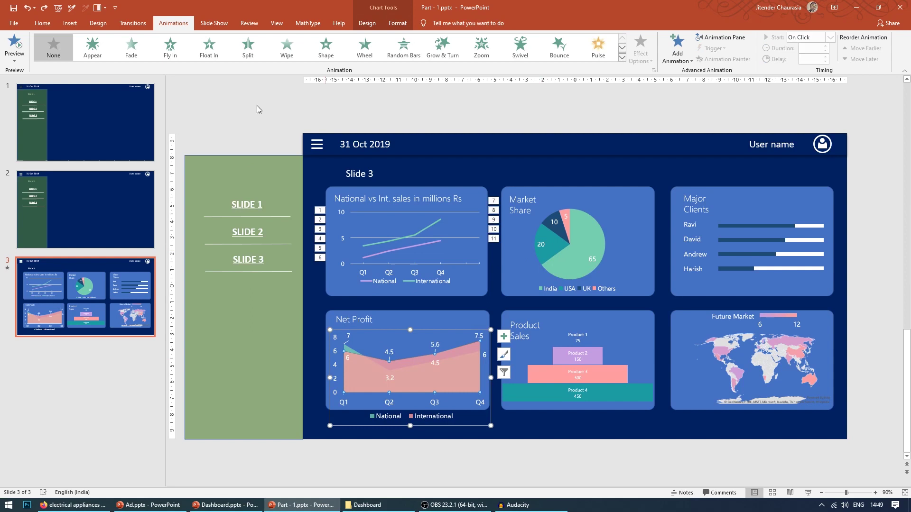
click(144, 57)
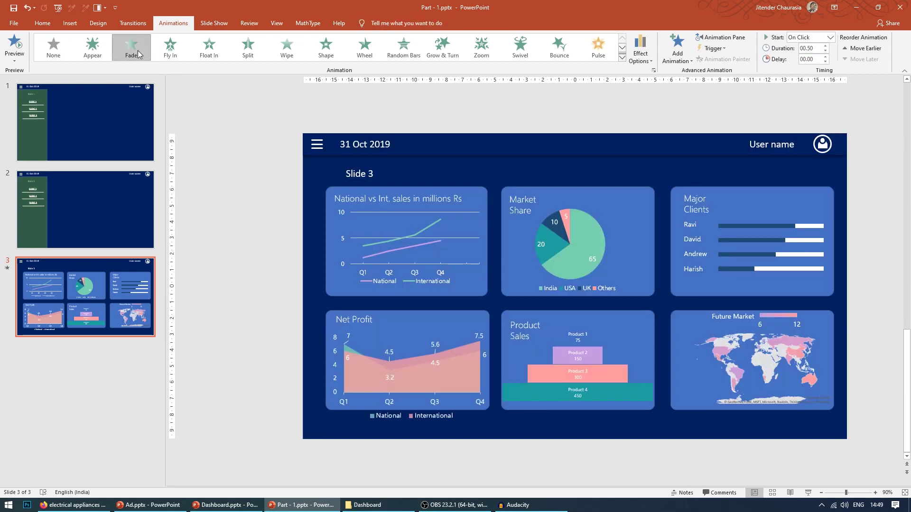
click(640, 55)
click(645, 113)
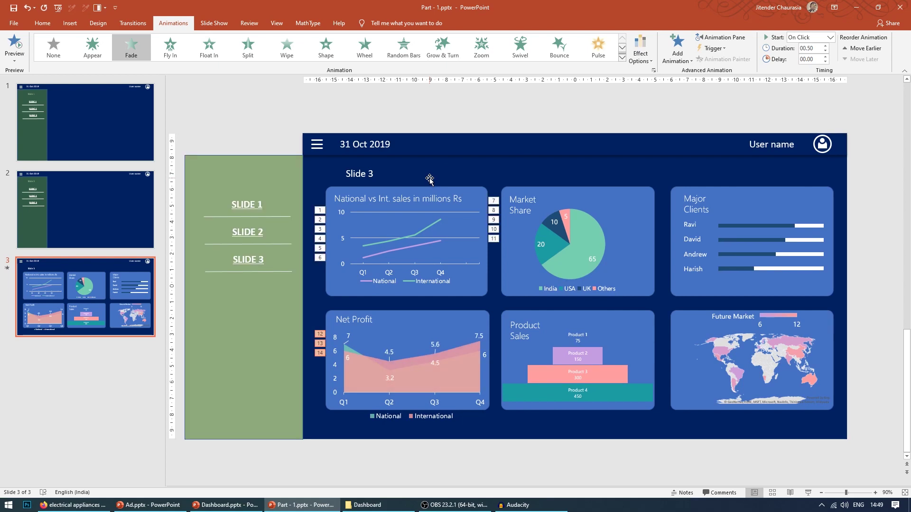
click(610, 366)
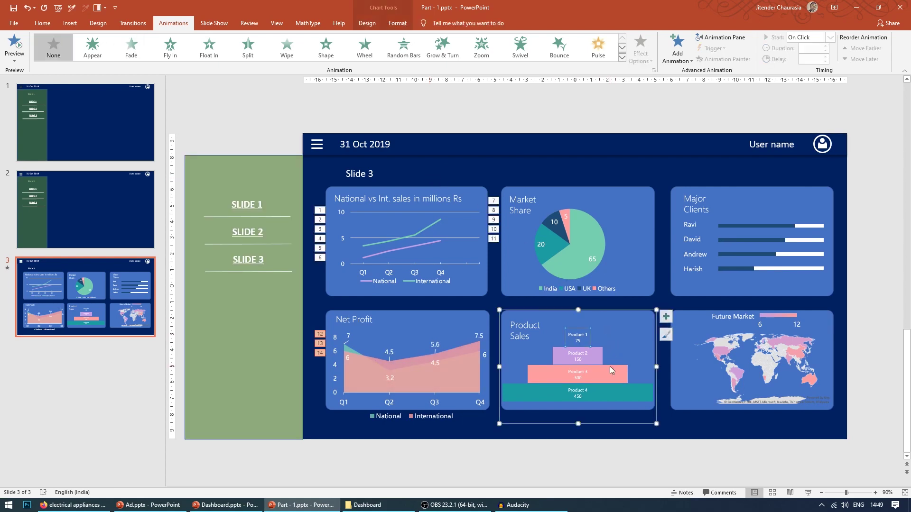
click(860, 272)
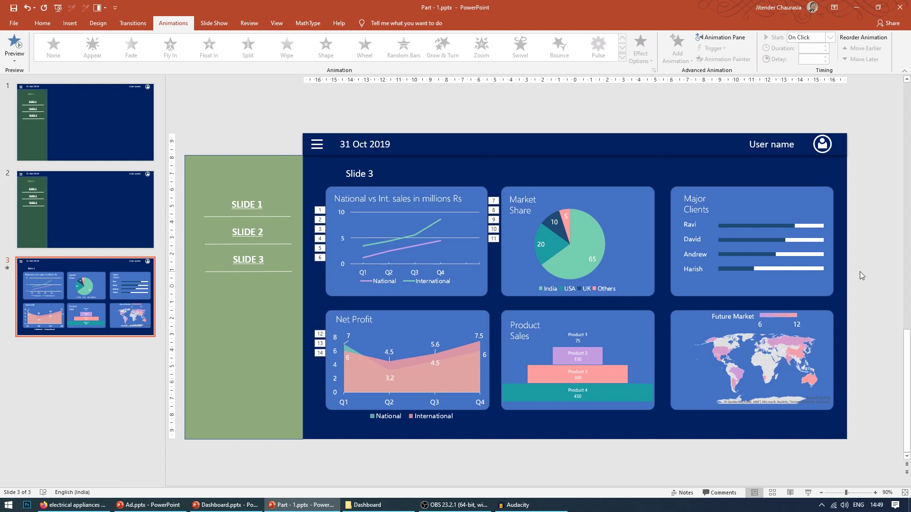